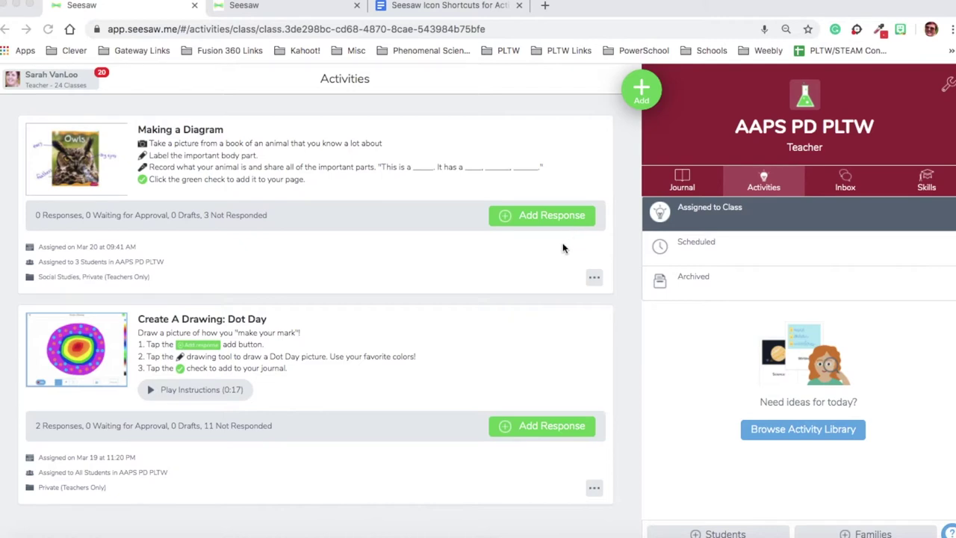
Open the Activity Library from the class's Add > Assign Activity option
{"action": "left_click", "coordinate": [642, 92]}
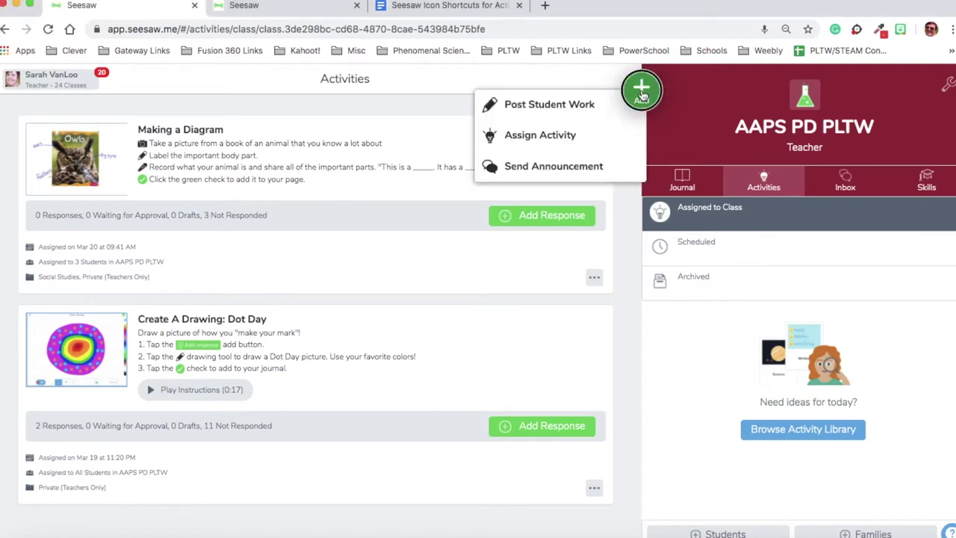
{"action": "left_click", "coordinate": [640, 93]}
{"action": "left_click", "coordinate": [637, 95]}
{"action": "left_click", "coordinate": [595, 146]}
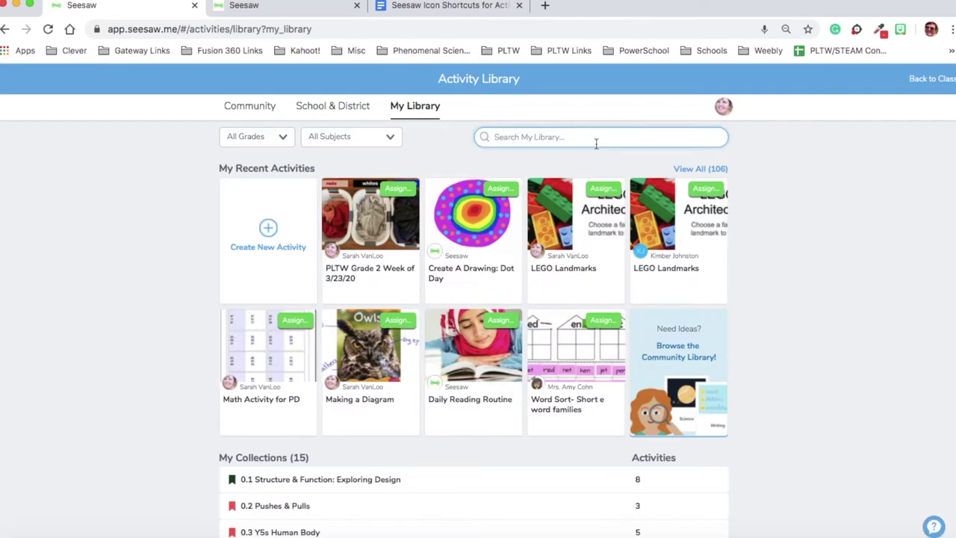
Open the PLTW Grade 2 Week of 3/23/20 activity and bring up its Assign Activity class list
{"action": "left_click", "coordinate": [351, 274]}
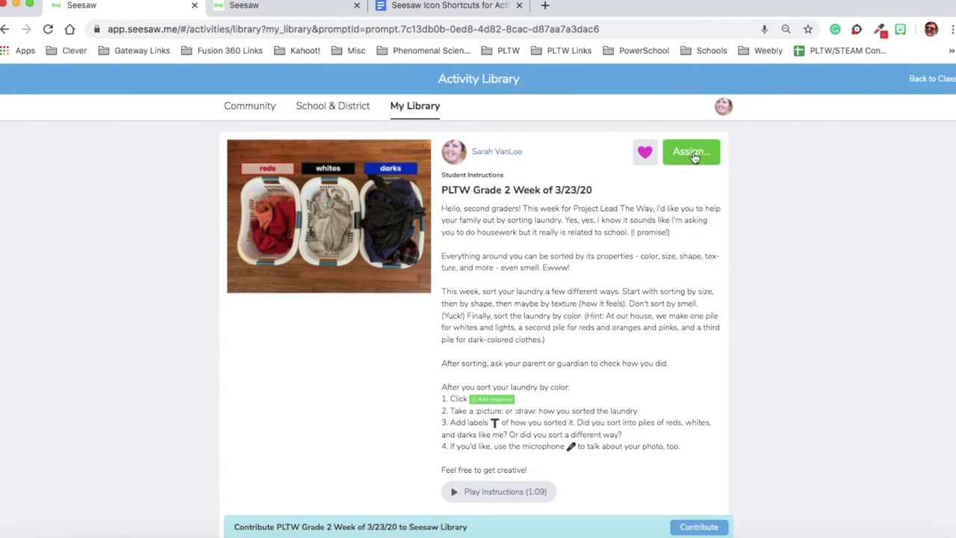
{"action": "left_click", "coordinate": [691, 153]}
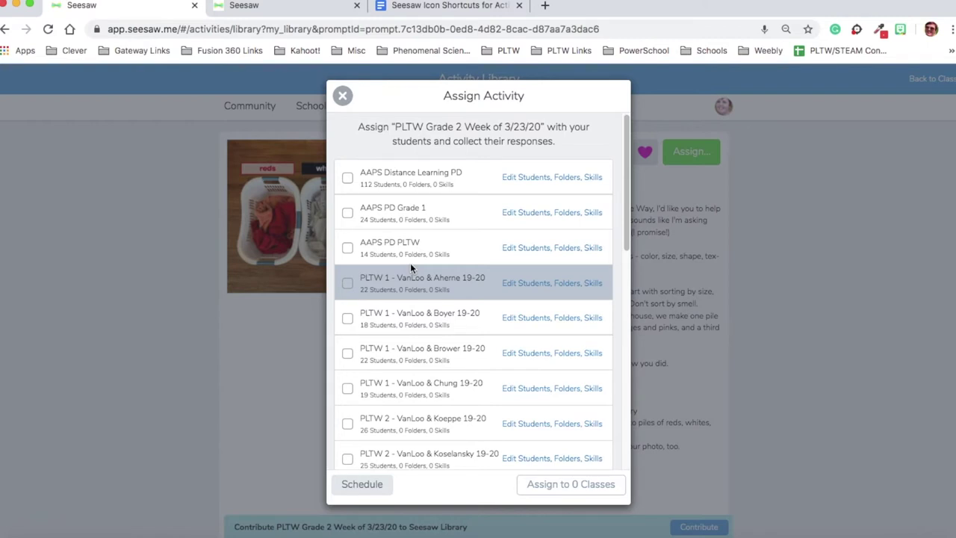
Select the AAPS PD PLTW class as recipient, keeping All Students selected
{"action": "left_click", "coordinate": [349, 249]}
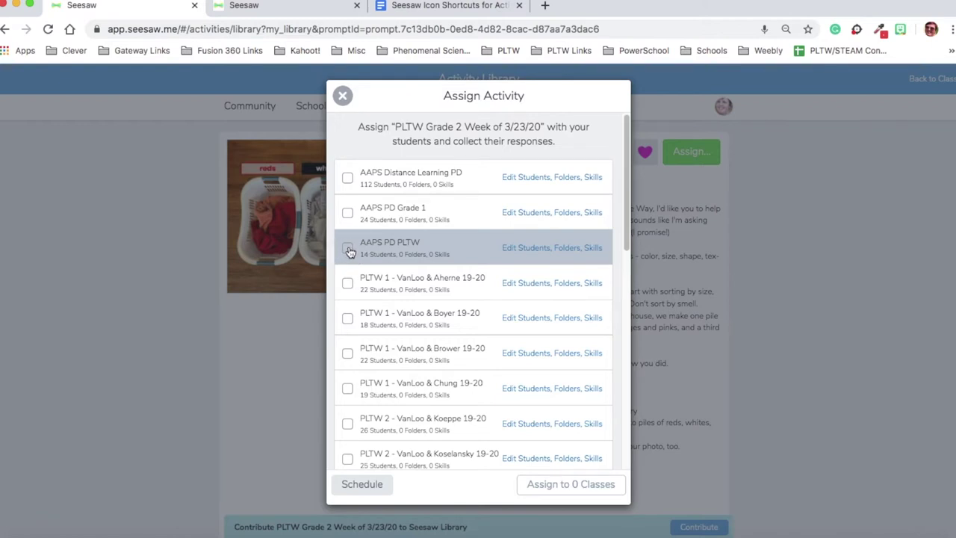
{"action": "left_click", "coordinate": [538, 251]}
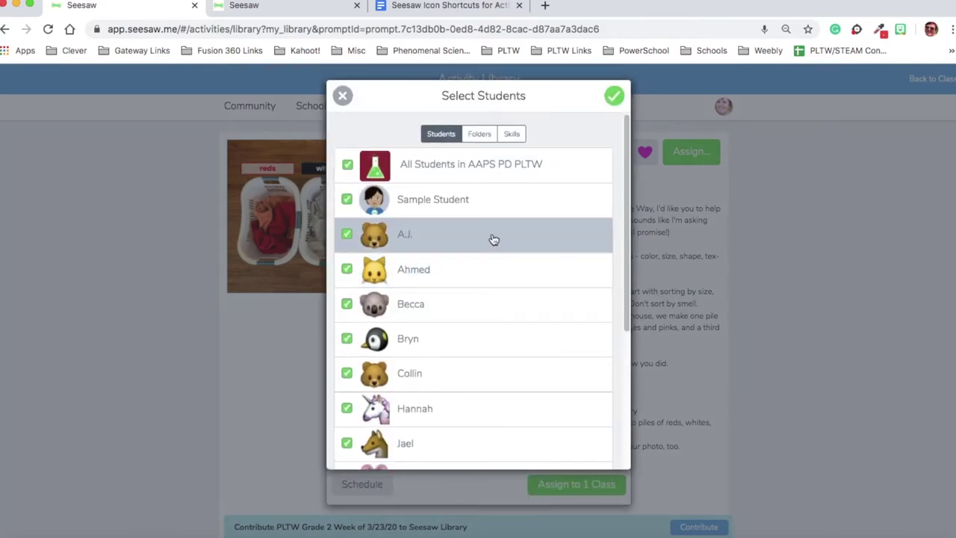
{"action": "left_click", "coordinate": [349, 165]}
{"action": "left_click", "coordinate": [348, 166]}
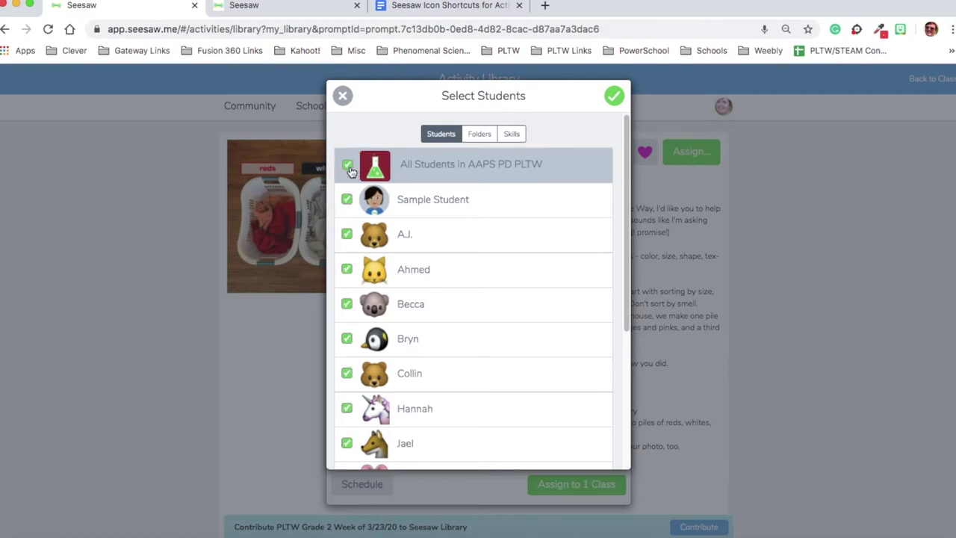
{"action": "left_click", "coordinate": [479, 133]}
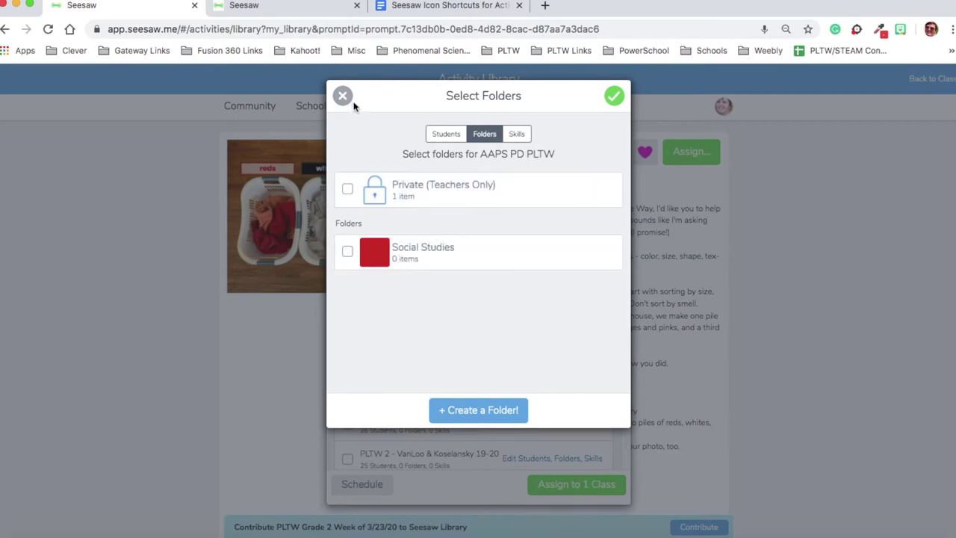
{"action": "left_click", "coordinate": [613, 98]}
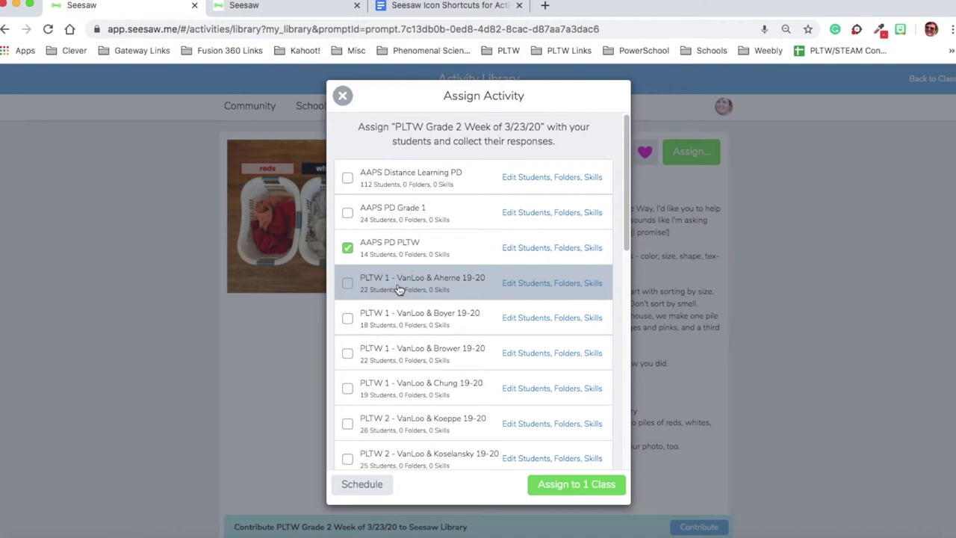
{"action": "left_click", "coordinate": [363, 485]}
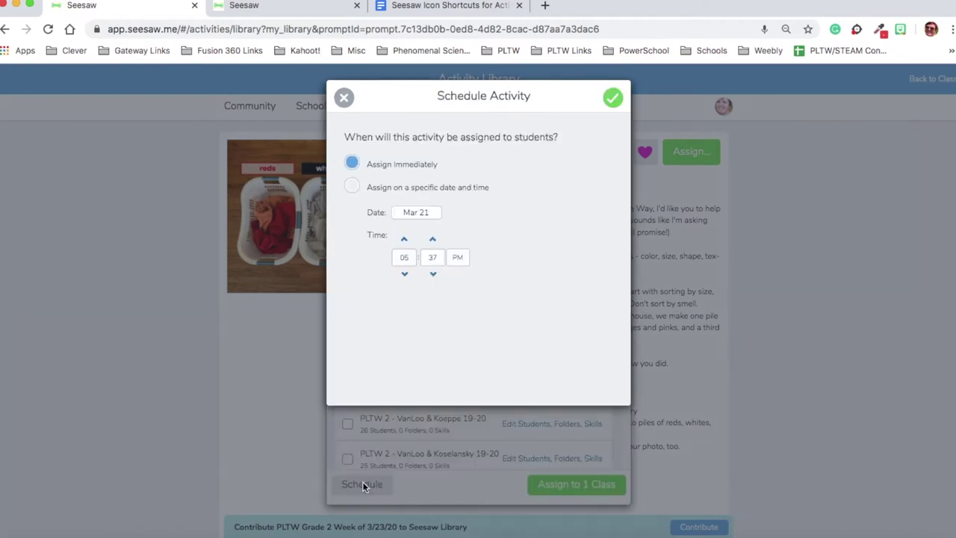
Set a specific assign date of Mar 25, 2020 at 07:00 AM and assign the activity
{"action": "left_click", "coordinate": [352, 187]}
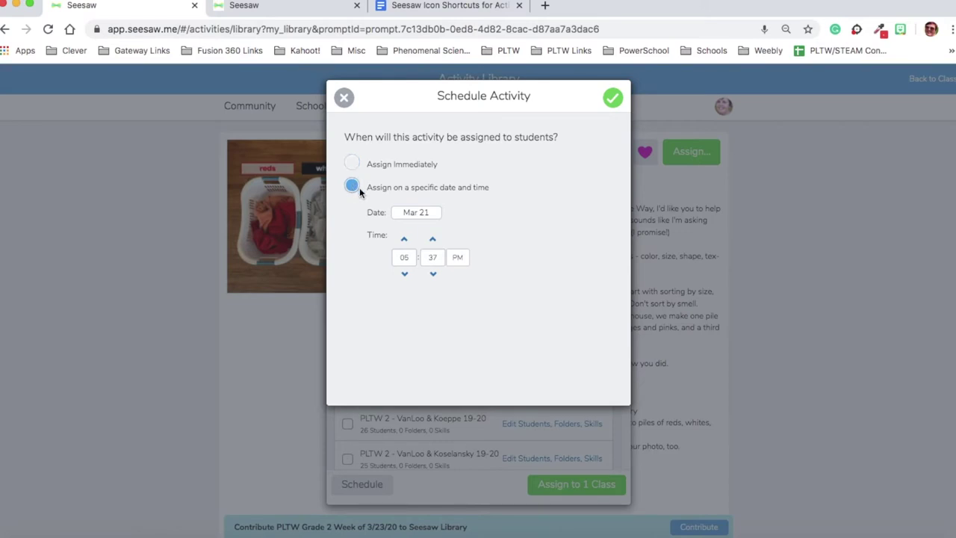
{"action": "left_click", "coordinate": [420, 212]}
{"action": "left_click", "coordinate": [439, 318]}
{"action": "left_click", "coordinate": [398, 257]}
{"action": "type", "text": "0700"}
{"action": "left_click", "coordinate": [456, 258]}
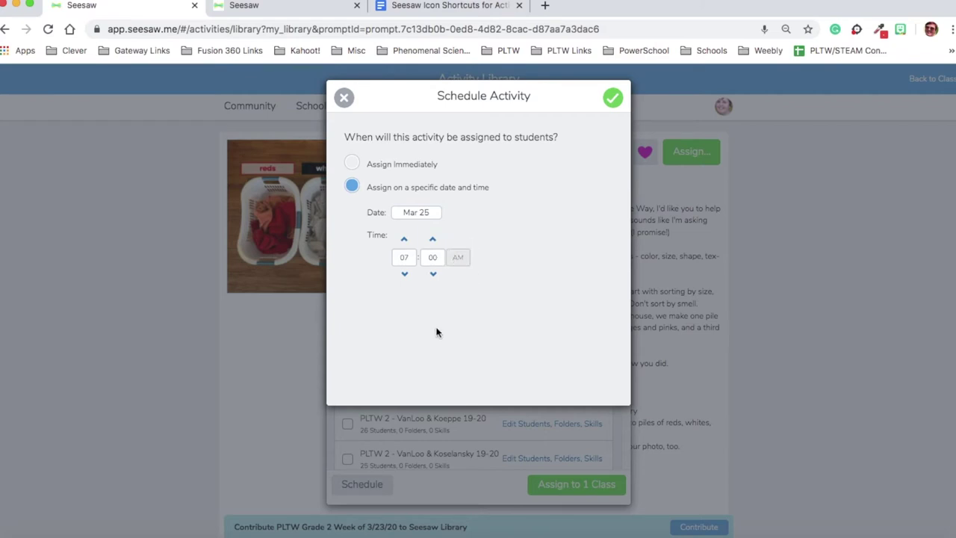
{"action": "left_click", "coordinate": [424, 215]}
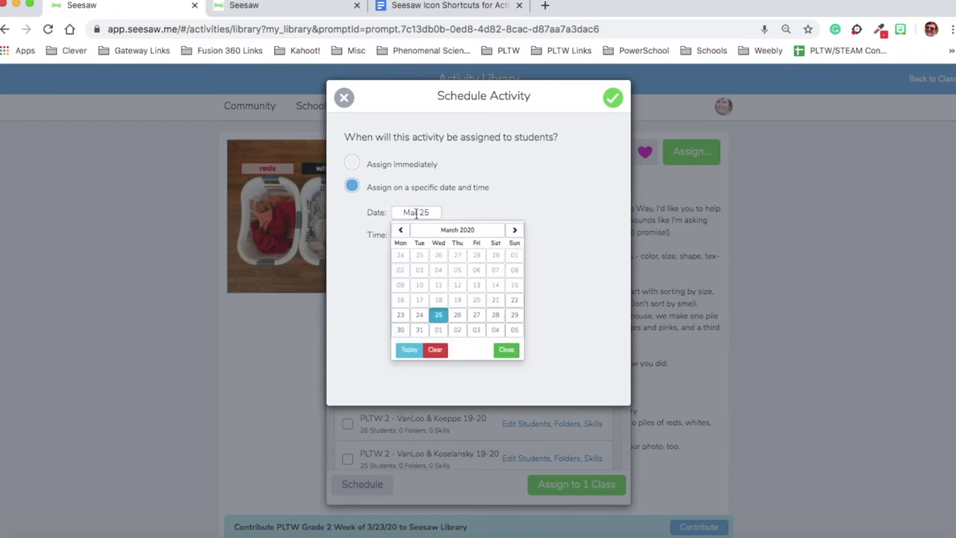
{"action": "left_click", "coordinate": [372, 281]}
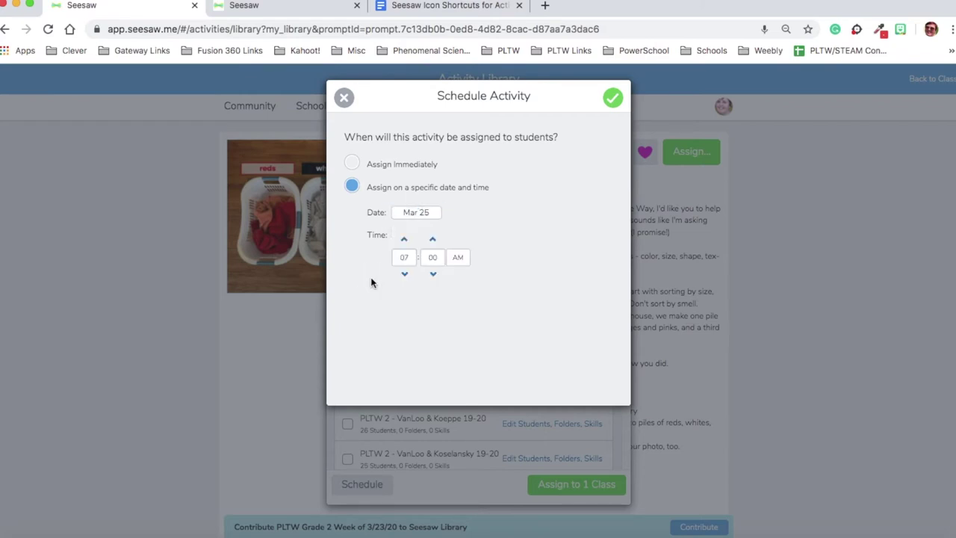
{"action": "left_click", "coordinate": [614, 98]}
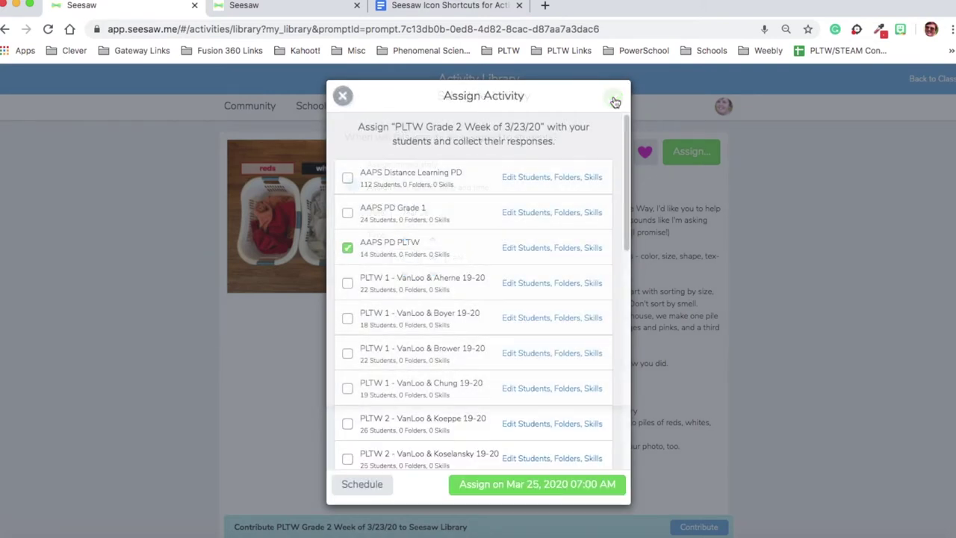
{"action": "left_click", "coordinate": [505, 485]}
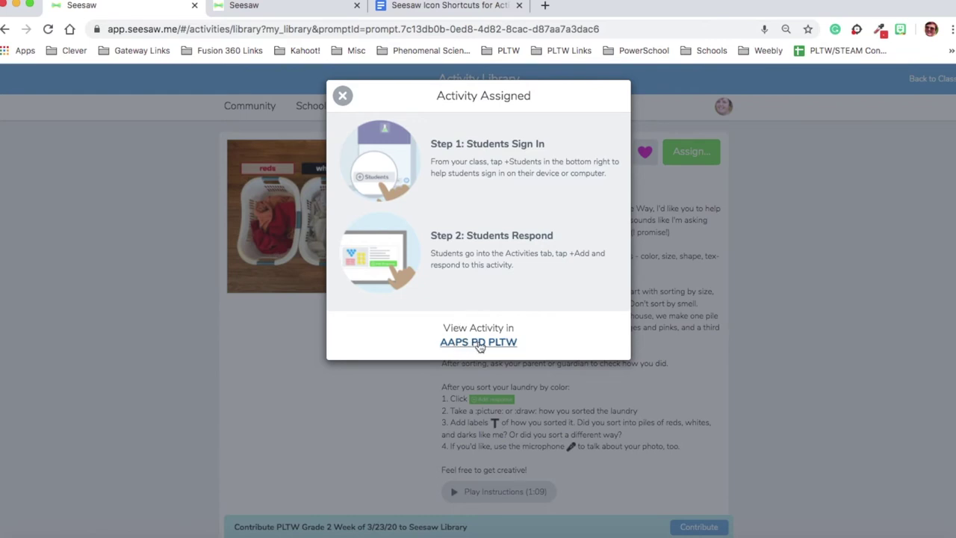
Open AAPS PD PLTW's Assigned to Class > Scheduled list showing the Mar 25 laundry activity
{"action": "left_click", "coordinate": [479, 343]}
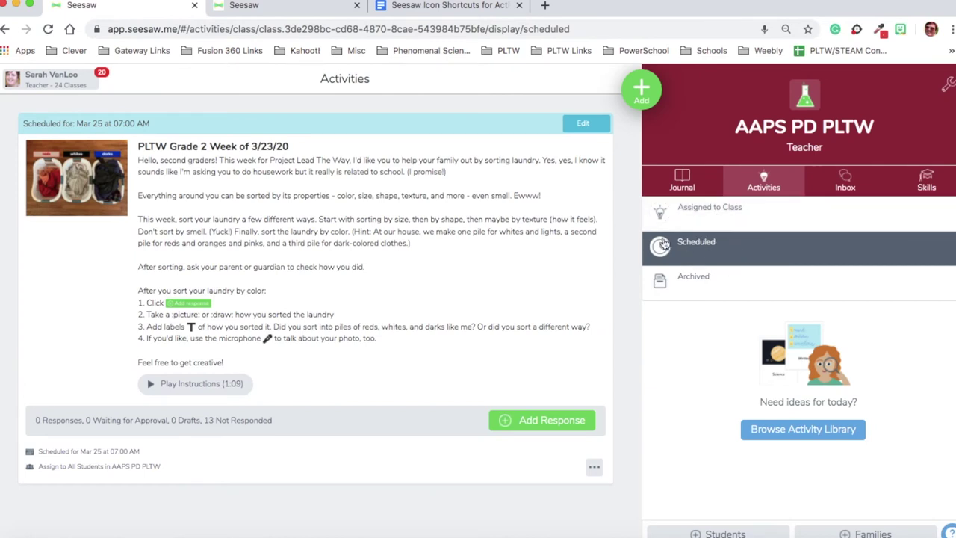
{"action": "left_click", "coordinate": [695, 212]}
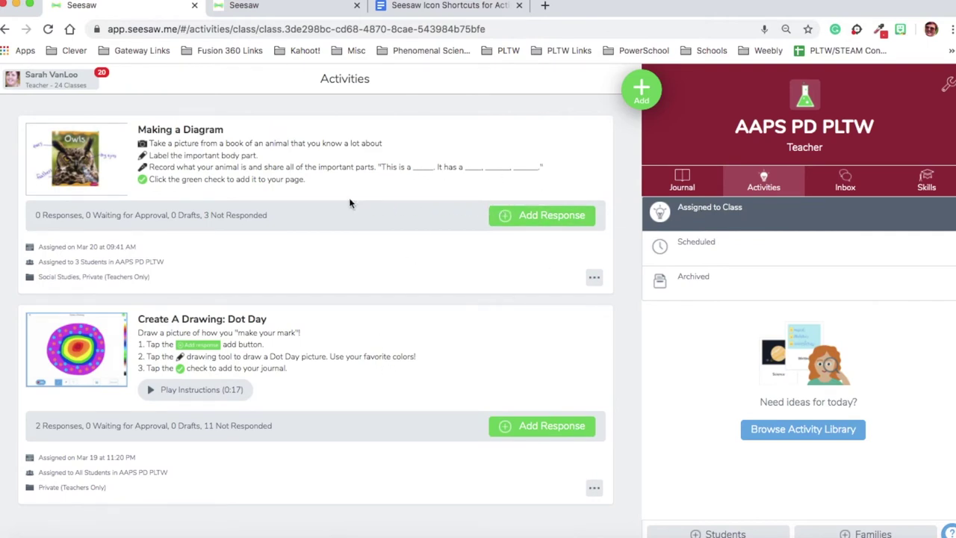
{"action": "left_click", "coordinate": [717, 259]}
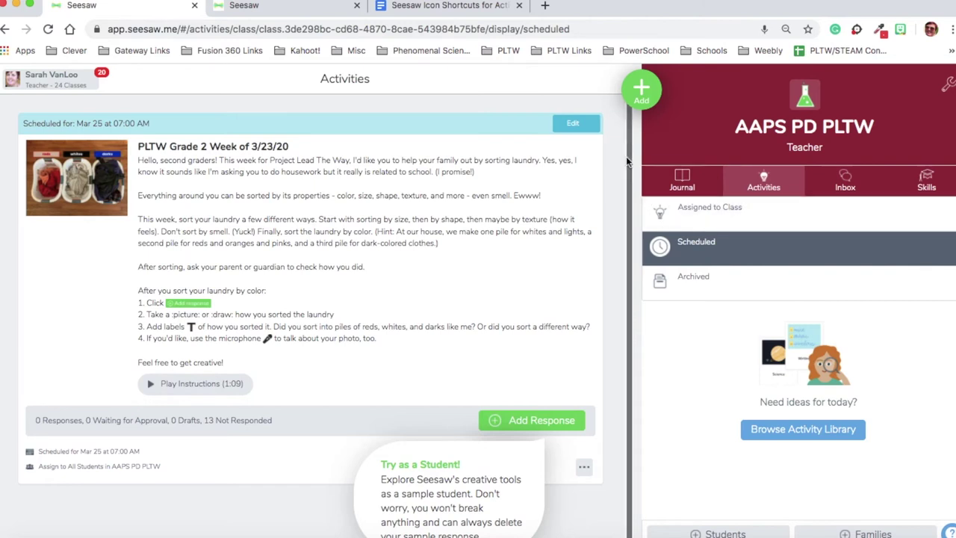
Return to My Library and reopen the PLTW Grade 2 Week of 3/23/20 activity page
{"action": "left_click", "coordinate": [643, 107]}
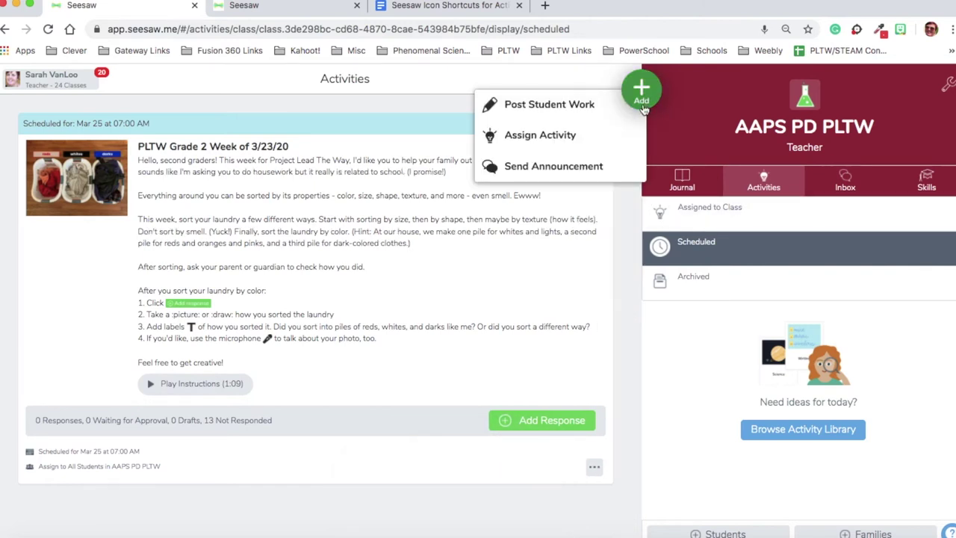
{"action": "left_click", "coordinate": [556, 139]}
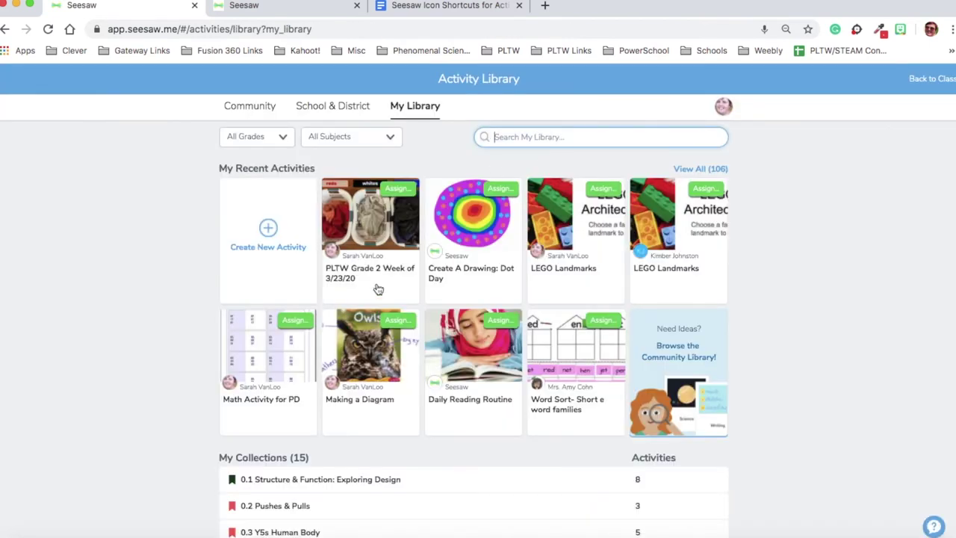
{"action": "left_click", "coordinate": [381, 257]}
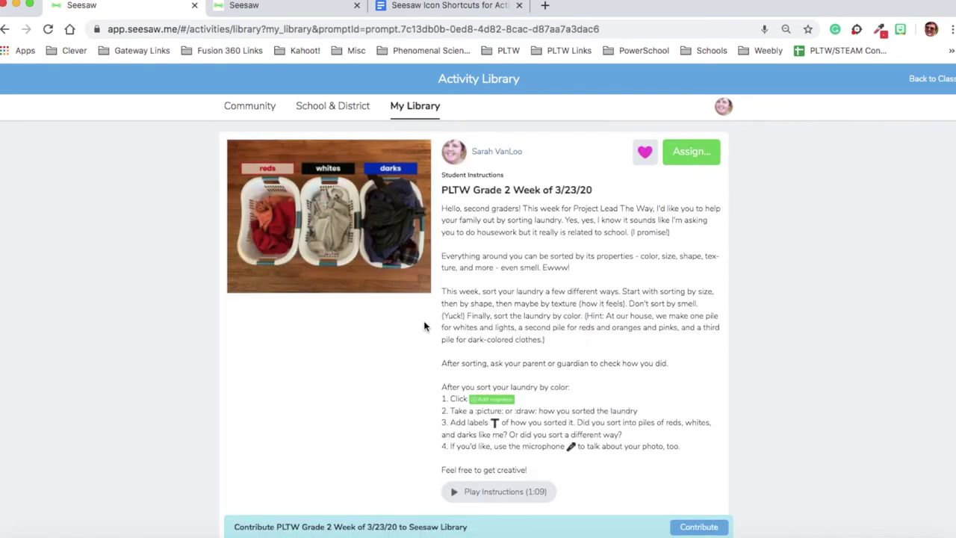
{"action": "scroll", "coordinate": [685, 463], "scroll_direction": "down", "scroll_amount": 2}
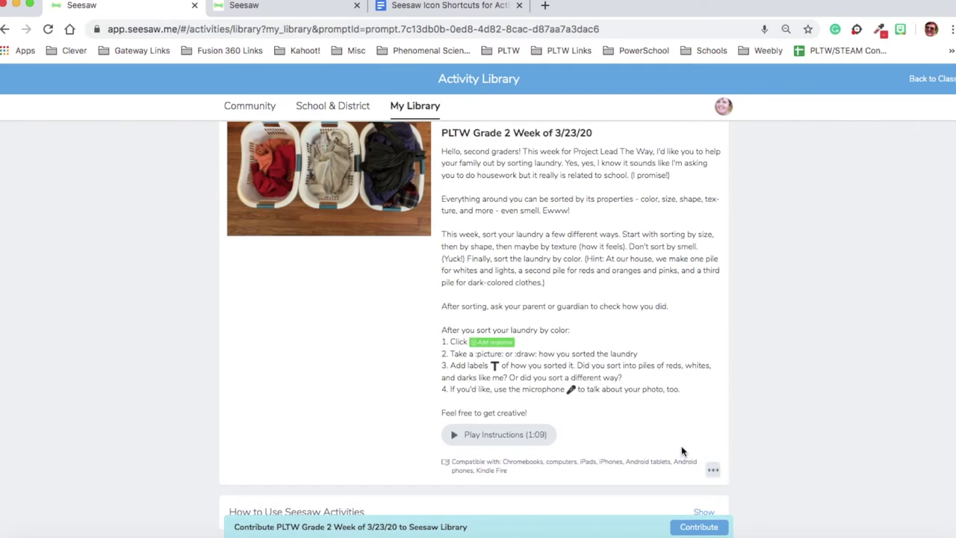
{"action": "left_click", "coordinate": [713, 473]}
Start publishing the activity to the school and district library with grade level 2nd
{"action": "scroll", "coordinate": [698, 486], "scroll_direction": "down", "scroll_amount": 1}
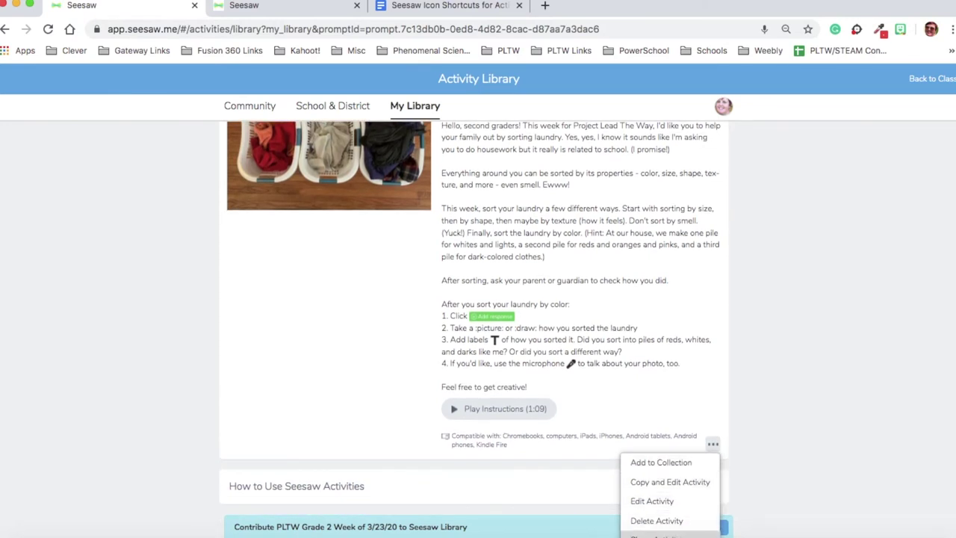
{"action": "left_click", "coordinate": [655, 535]}
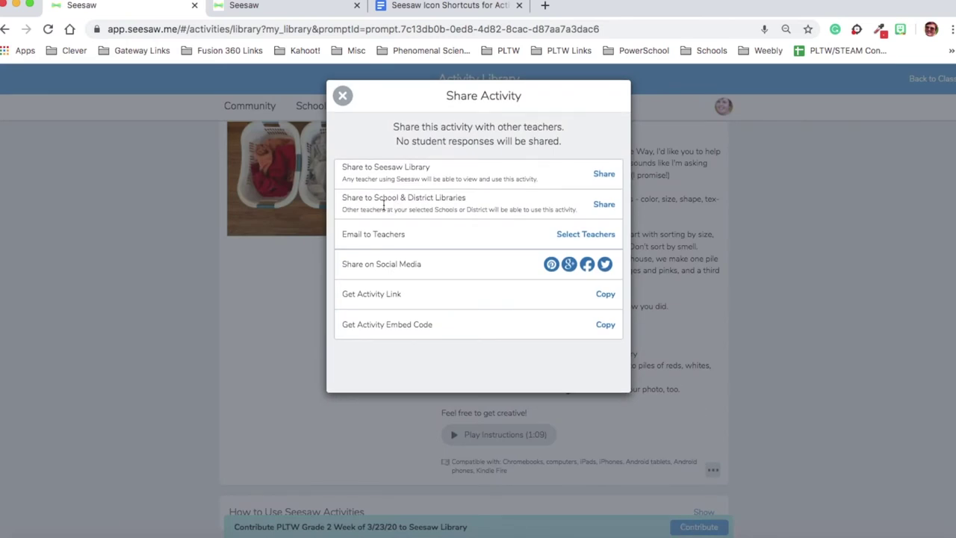
{"action": "left_click", "coordinate": [604, 206]}
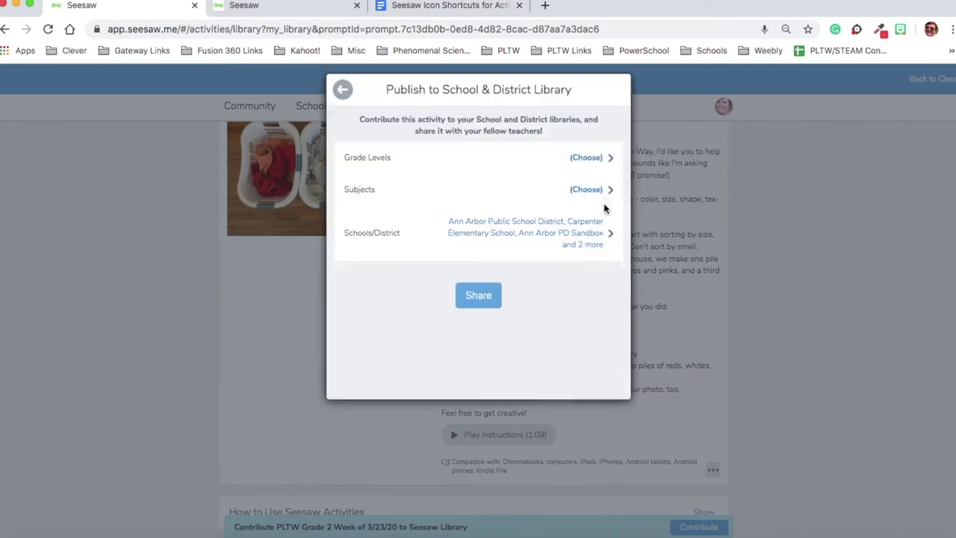
{"action": "left_click", "coordinate": [583, 161]}
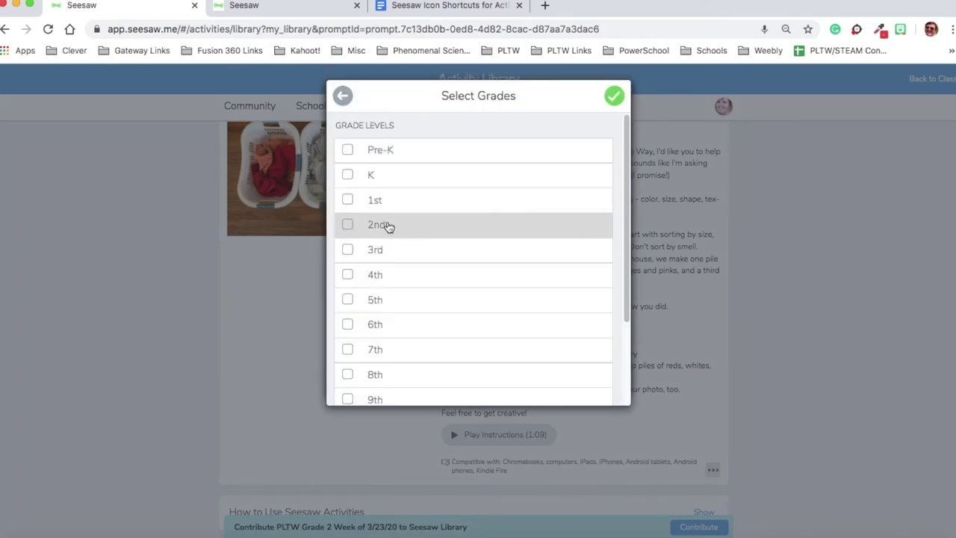
{"action": "left_click", "coordinate": [348, 226]}
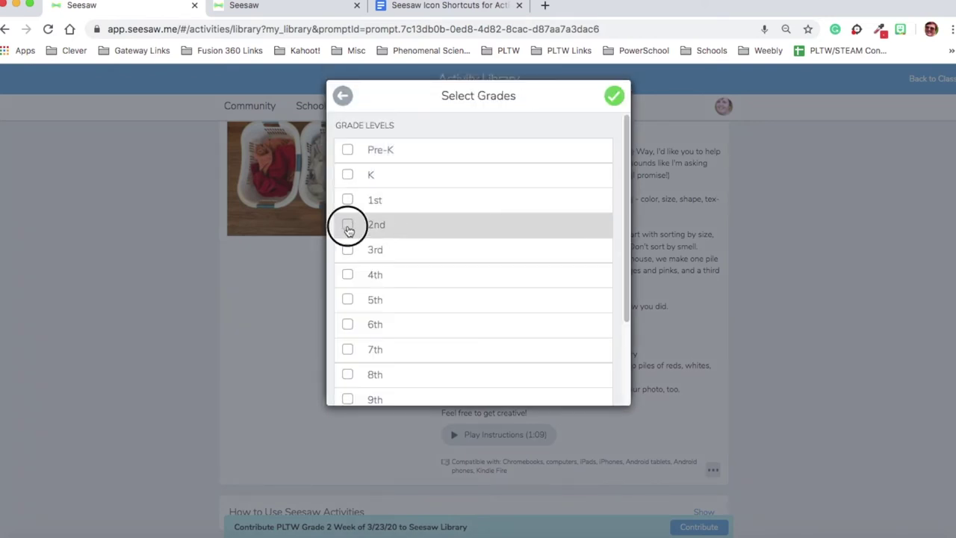
{"action": "left_click", "coordinate": [613, 97]}
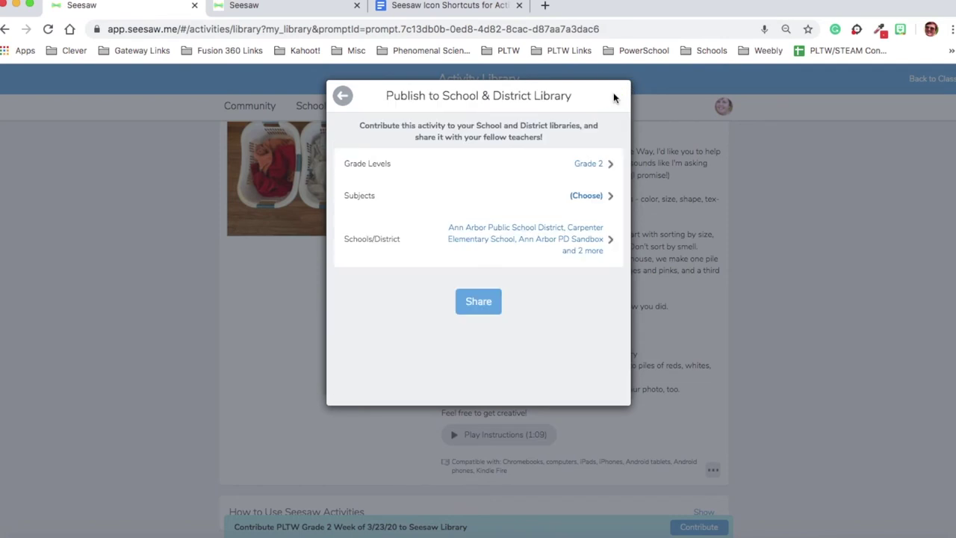
Tag it with the STEAM subject and keep the district and all four schools selected
{"action": "left_click", "coordinate": [586, 195]}
{"action": "scroll", "coordinate": [529, 267], "scroll_direction": "down", "scroll_amount": 5}
{"action": "scroll", "coordinate": [490, 314], "scroll_direction": "up", "scroll_amount": 1}
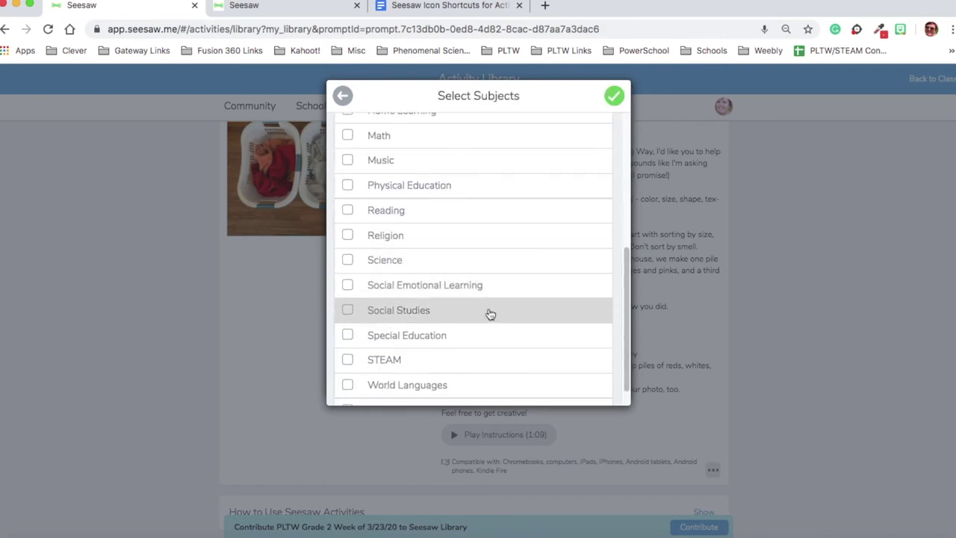
{"action": "left_click", "coordinate": [348, 360]}
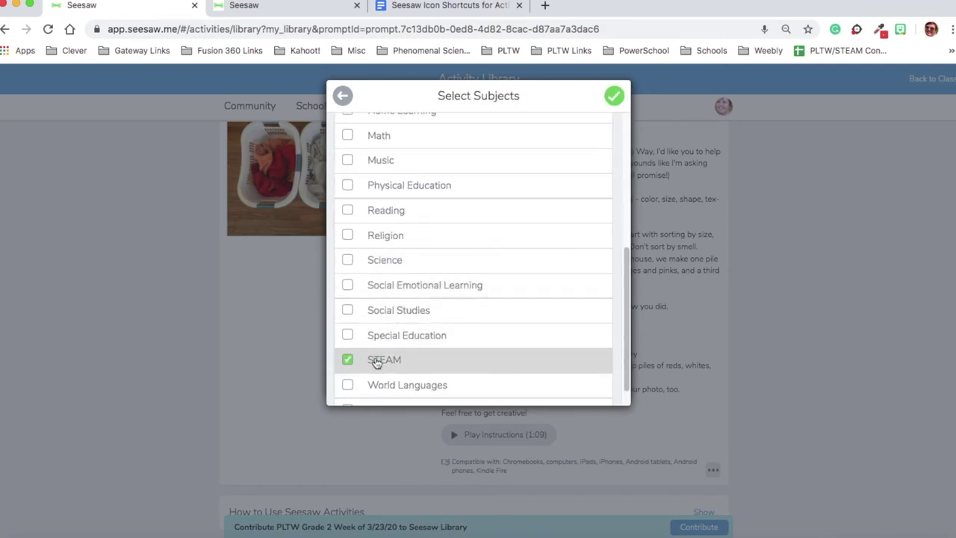
{"action": "left_click", "coordinate": [613, 104]}
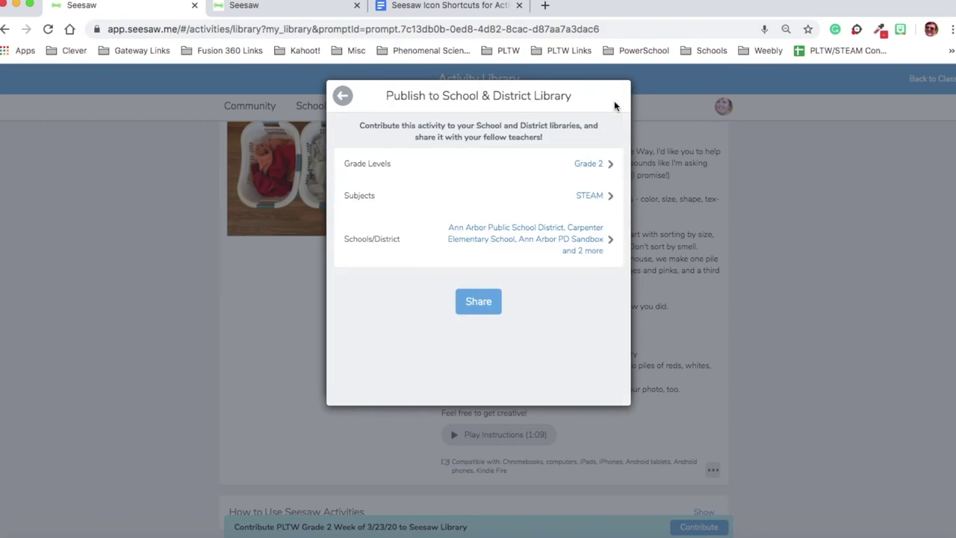
{"action": "left_click", "coordinate": [610, 242]}
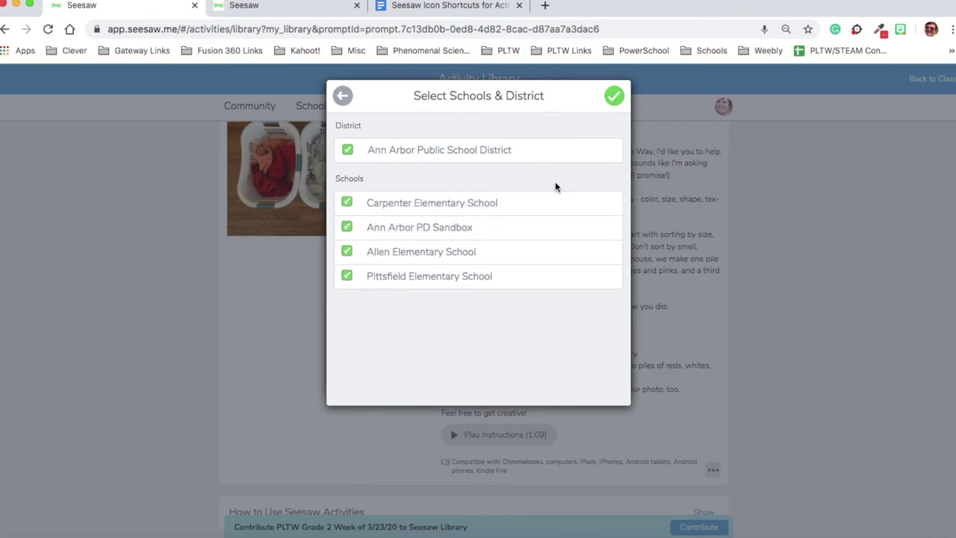
{"action": "left_click", "coordinate": [614, 96]}
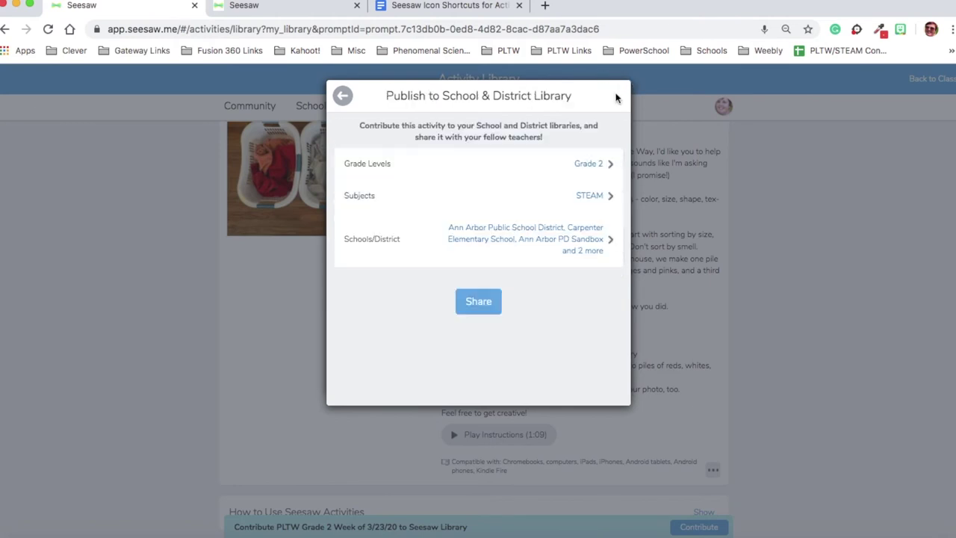
Submit the activity to the library, acknowledge the confirmation, and close the Share dialog
{"action": "left_click", "coordinate": [481, 305]}
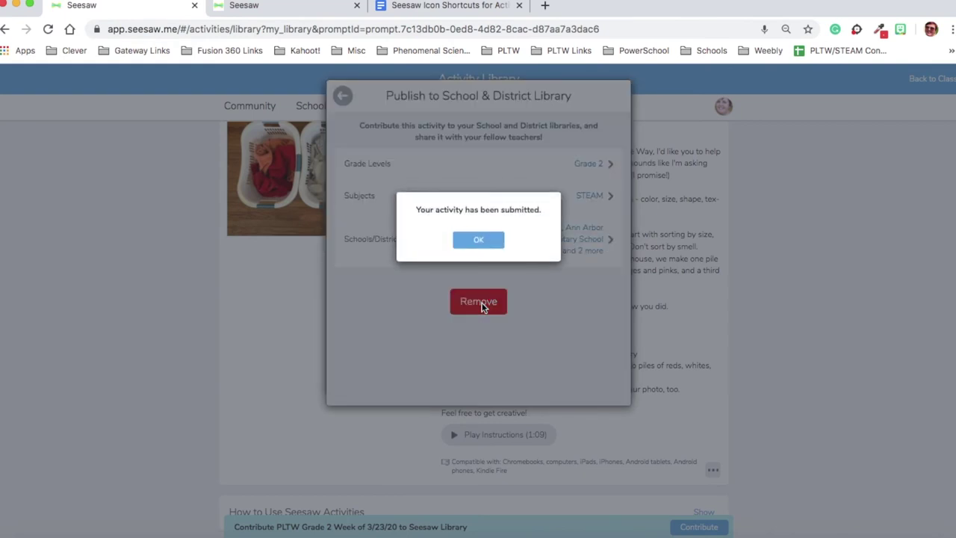
{"action": "left_click", "coordinate": [478, 239]}
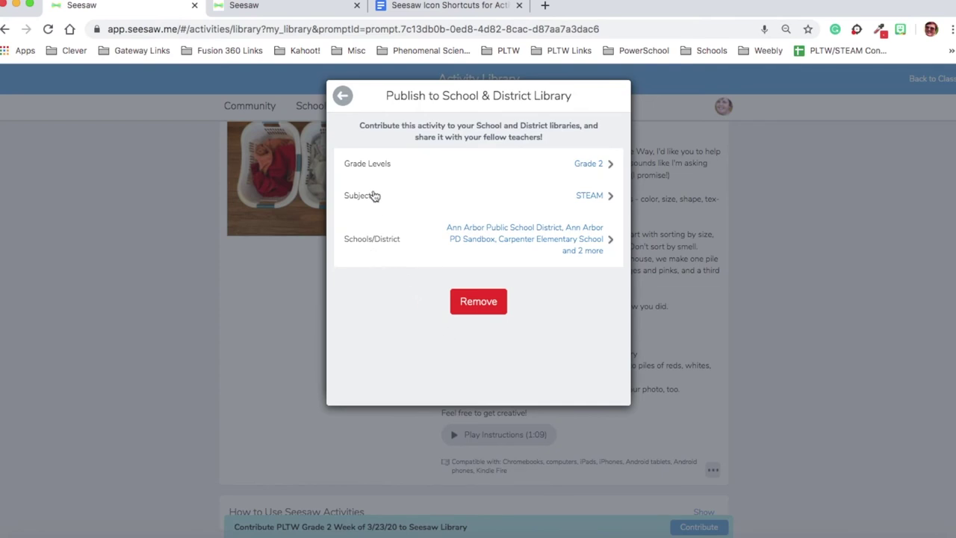
{"action": "left_click", "coordinate": [343, 96]}
{"action": "left_click", "coordinate": [343, 96]}
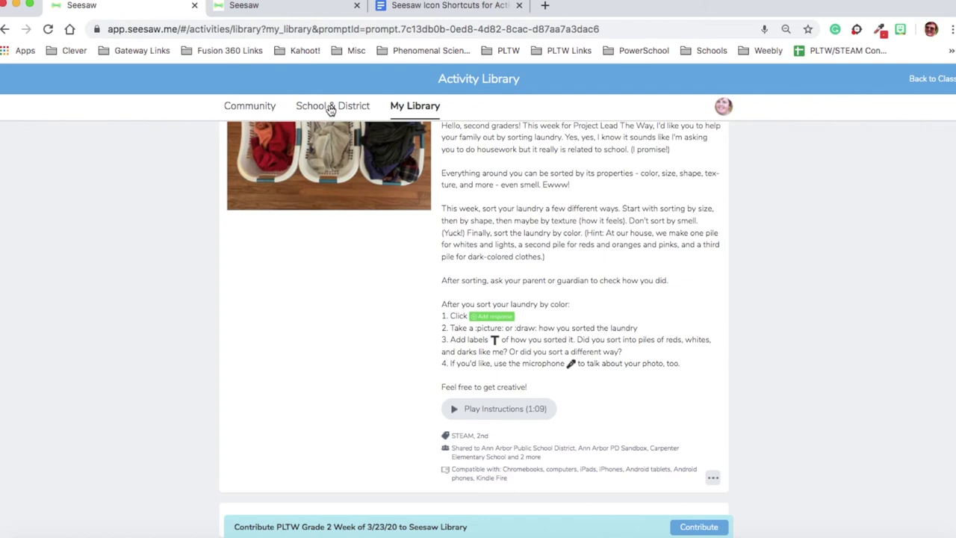
Filter the School & District library to STEAM and heart the Cup Tower Activity to save it
{"action": "left_click", "coordinate": [330, 108]}
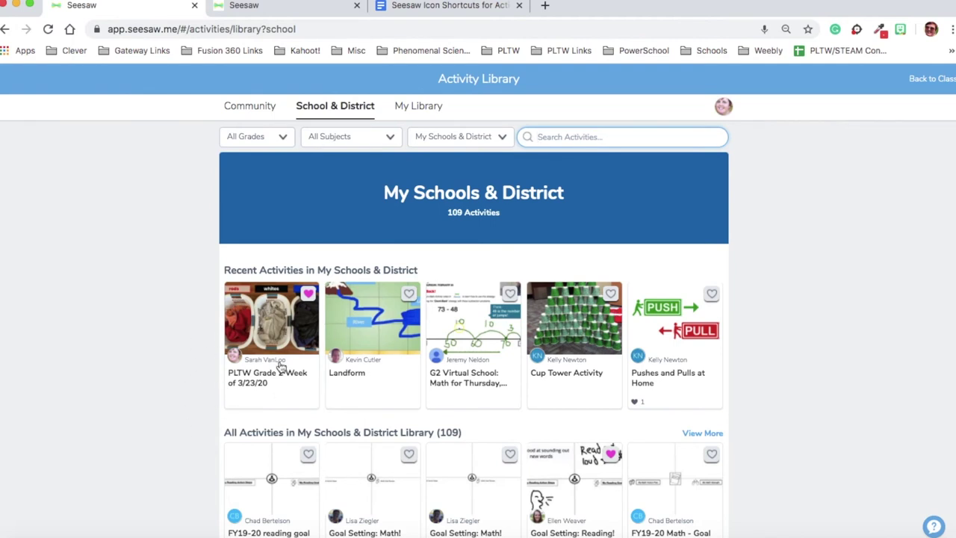
{"action": "left_click", "coordinate": [357, 141]}
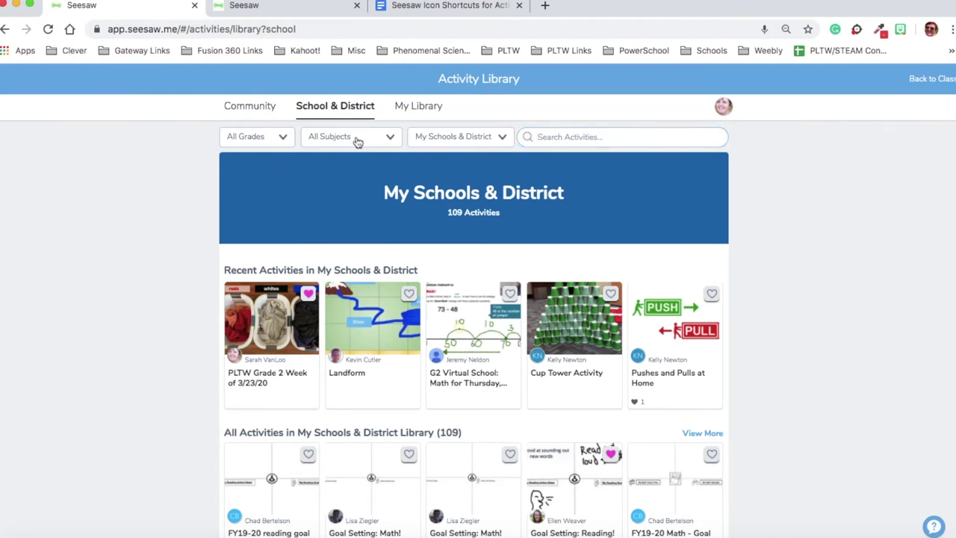
{"action": "left_click", "coordinate": [357, 142]}
{"action": "scroll", "coordinate": [333, 359], "scroll_direction": "down", "scroll_amount": 5}
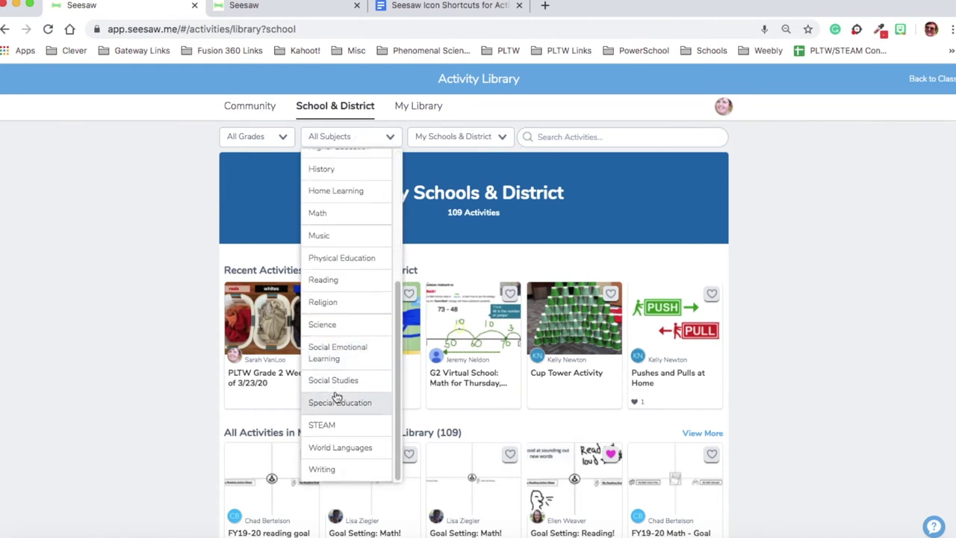
{"action": "left_click", "coordinate": [335, 426]}
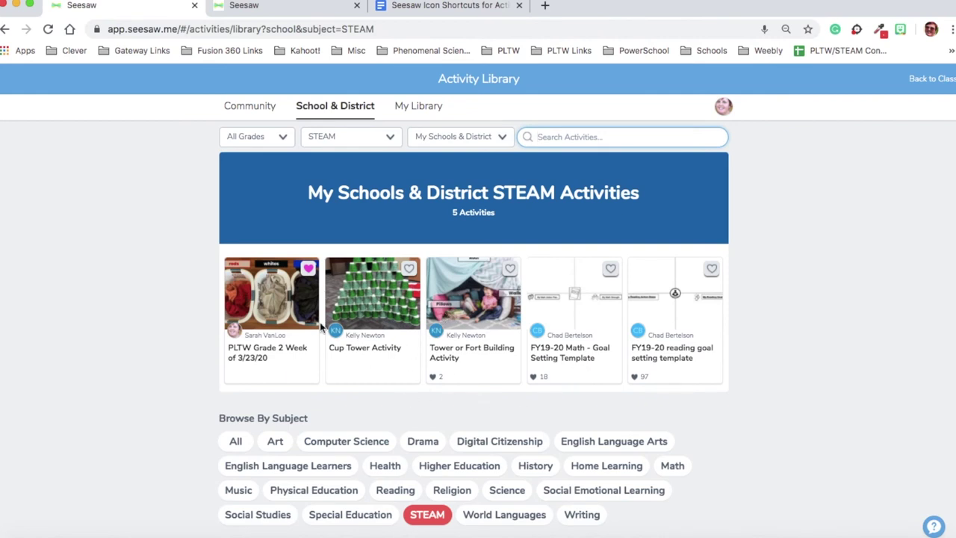
{"action": "left_click", "coordinate": [260, 144]}
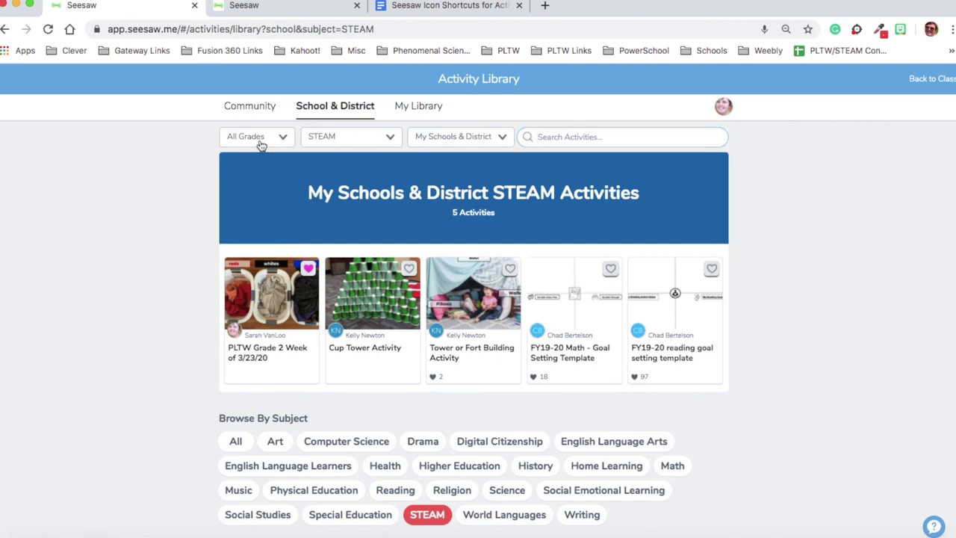
{"action": "left_click", "coordinate": [155, 194]}
{"action": "left_click", "coordinate": [409, 270]}
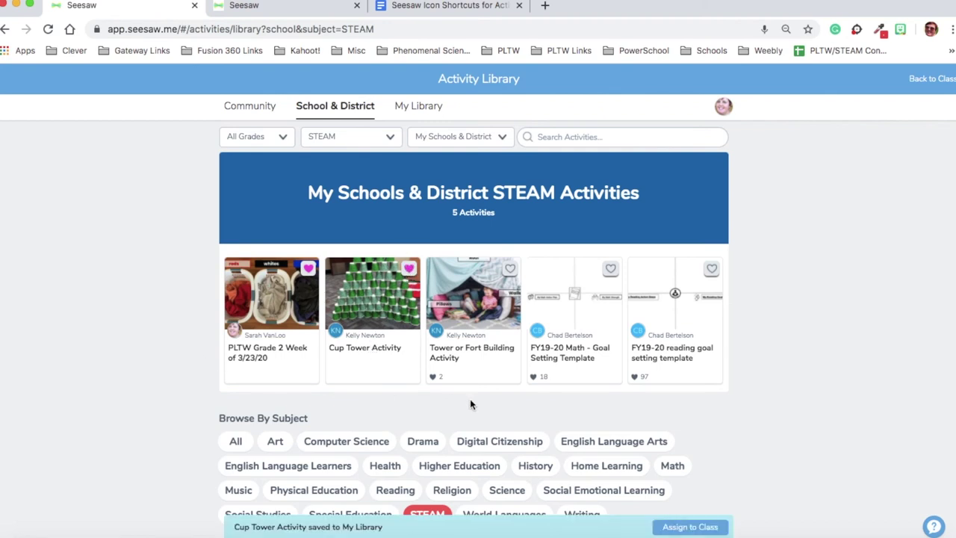
{"action": "left_click", "coordinate": [426, 106]}
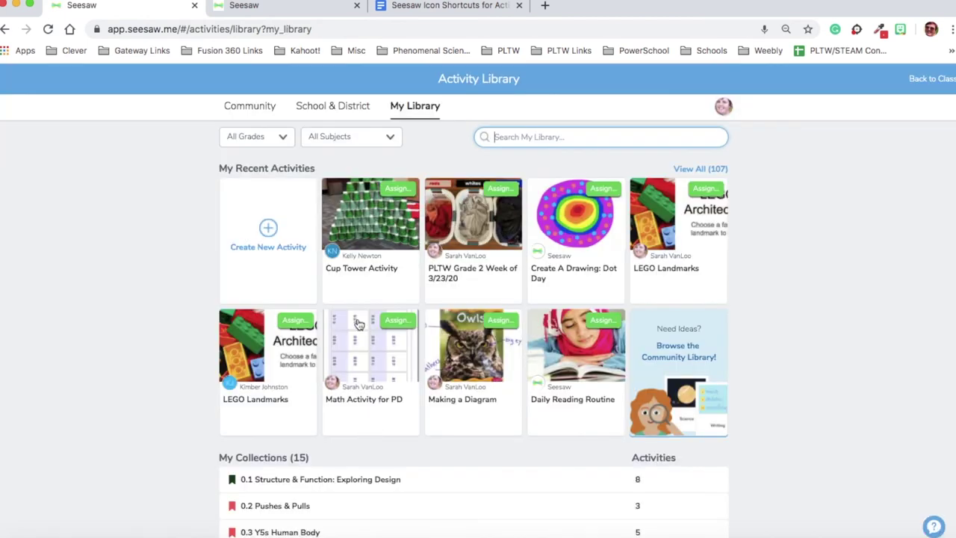
Open the Cup Tower Activity card to view its student instructions and STEAM, K tags
{"action": "left_click", "coordinate": [399, 291]}
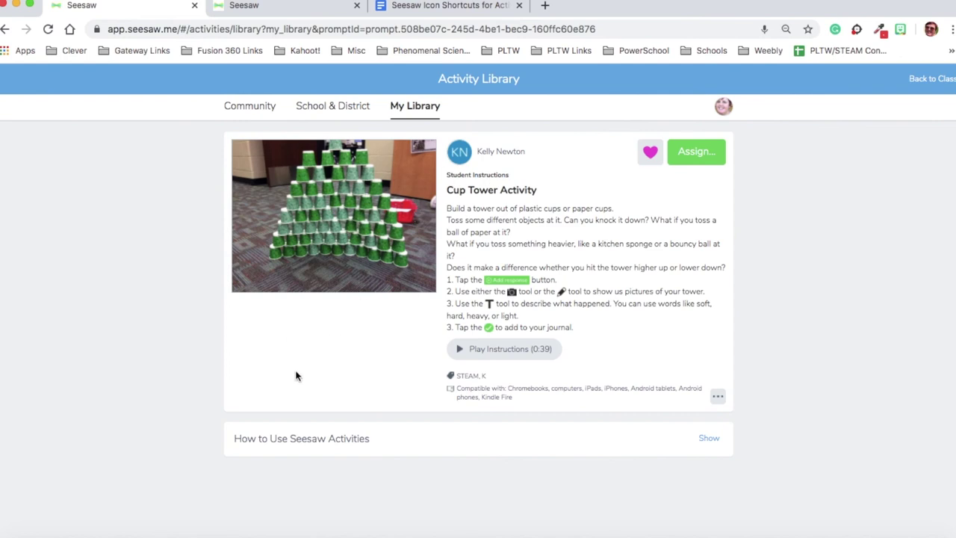
Copy and edit the Cup Tower Activity, delete its voice recording, and save the copy
{"action": "left_click", "coordinate": [717, 396]}
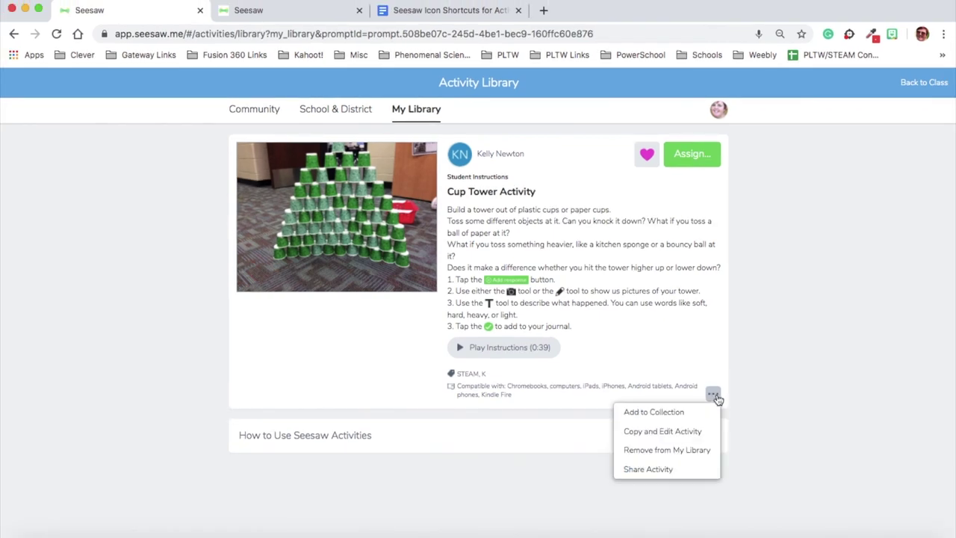
{"action": "left_click", "coordinate": [662, 432]}
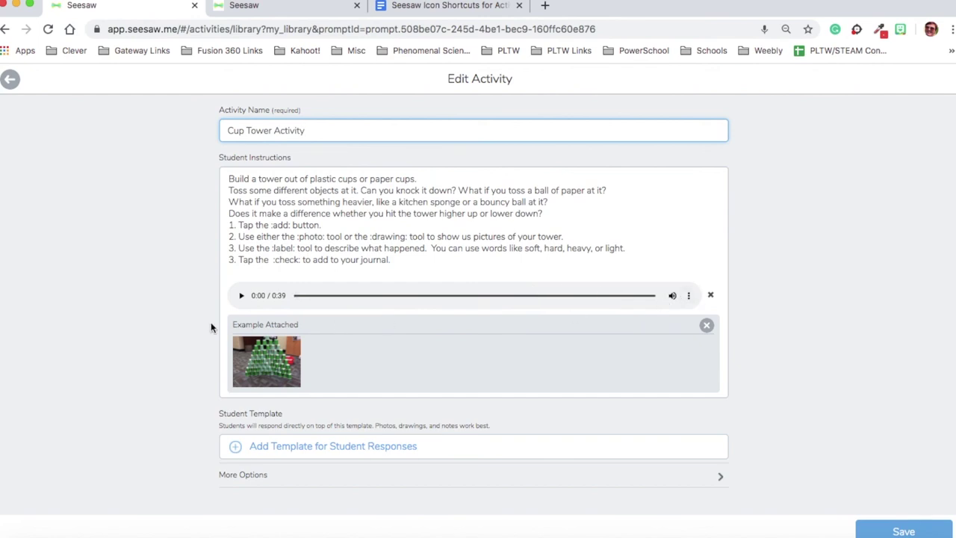
{"action": "left_click", "coordinate": [712, 296]}
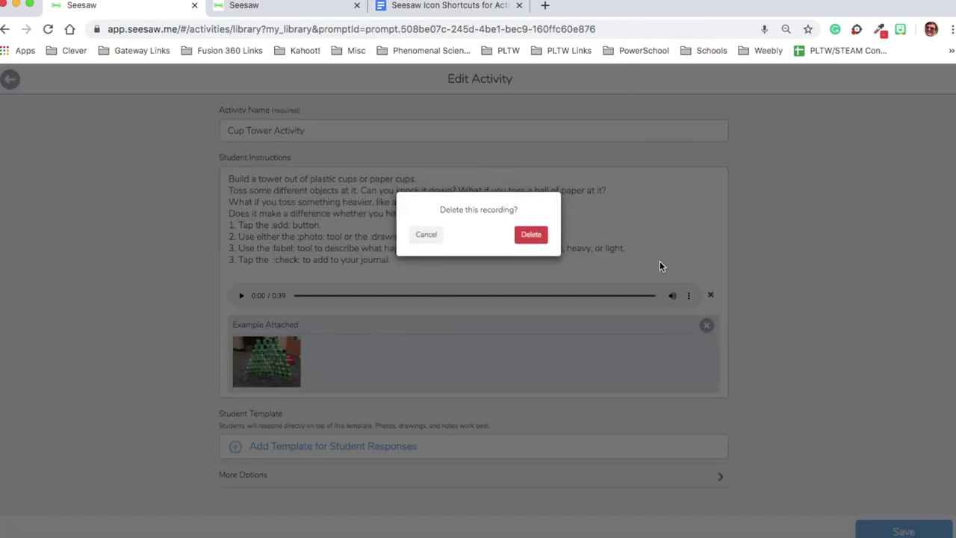
{"action": "left_click", "coordinate": [534, 235]}
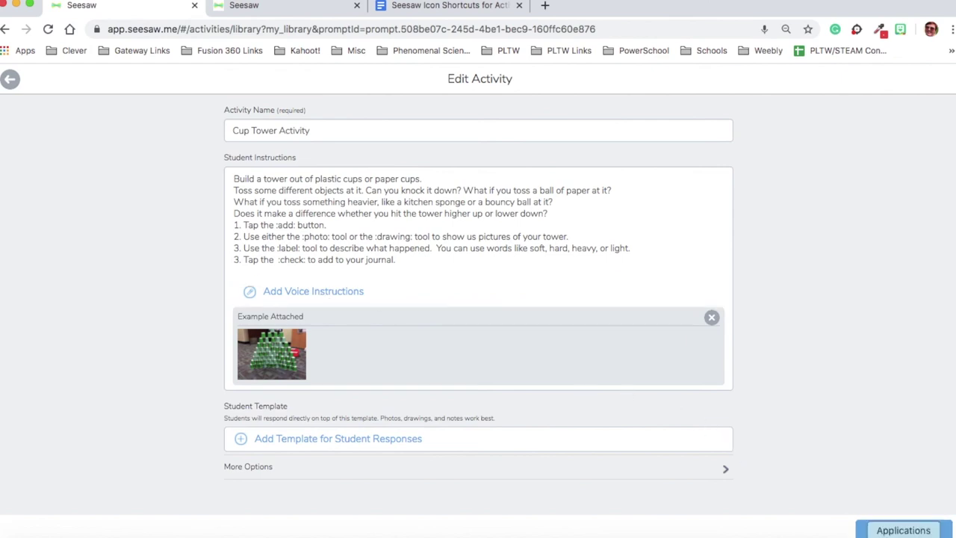
{"action": "left_click", "coordinate": [886, 532]}
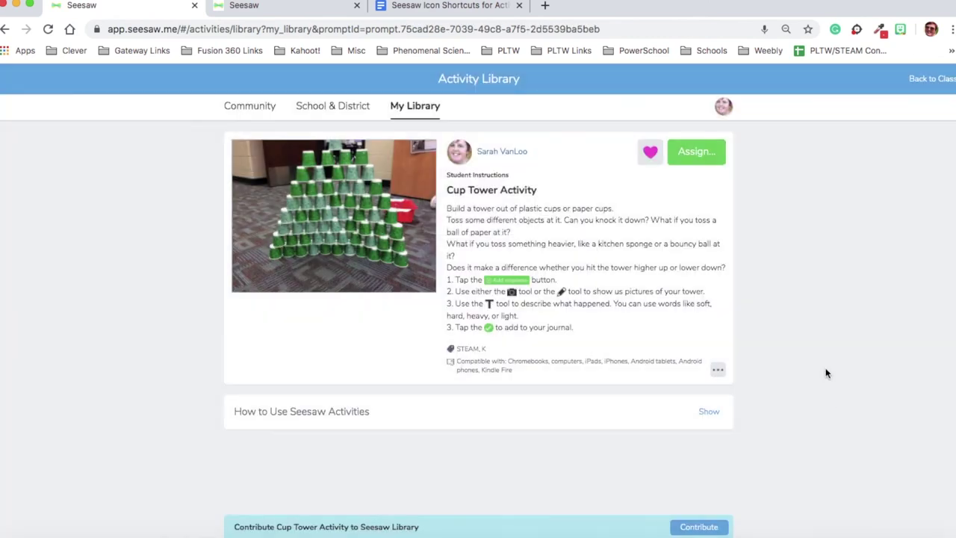